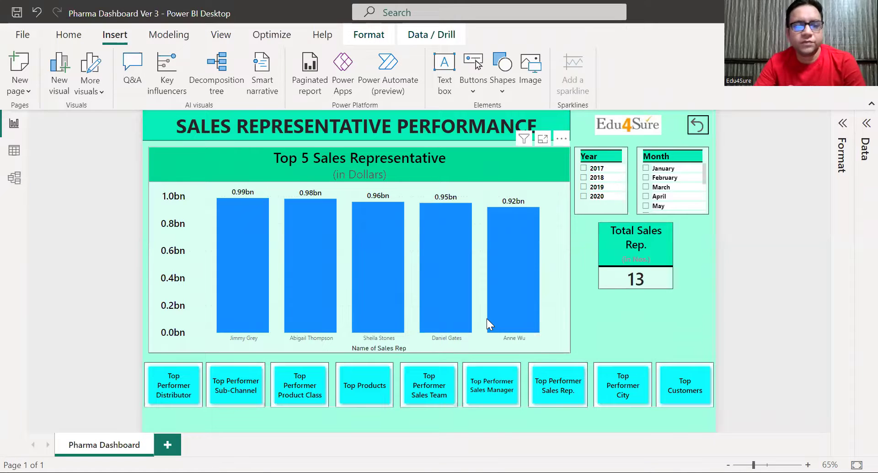
Select the group of navigation buttons on the Sales Representative Performance page.
{"action": "left_click", "coordinate": [170, 395]}
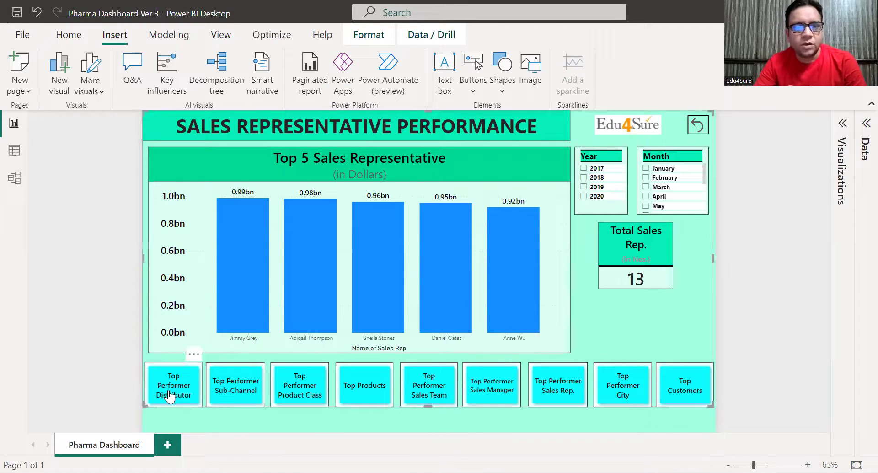
Switch to Table view and inspect the Distributor, Customer Name, City and Country columns.
{"action": "left_click", "coordinate": [15, 154]}
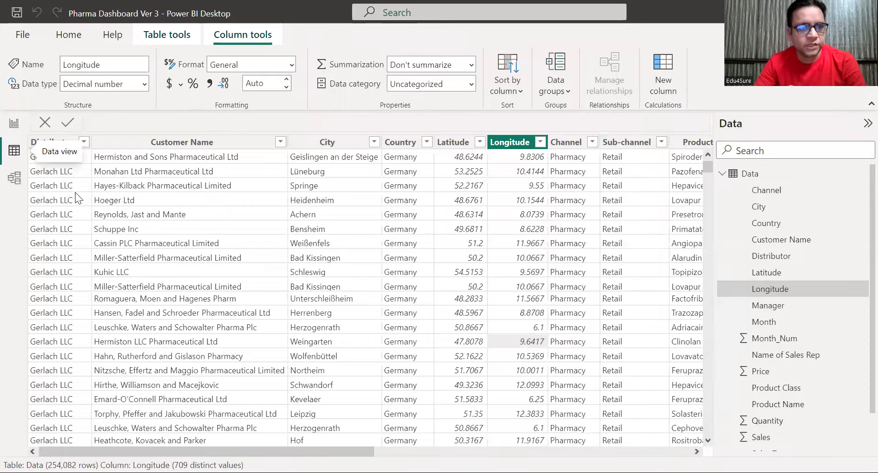
{"action": "left_click", "coordinate": [75, 194]}
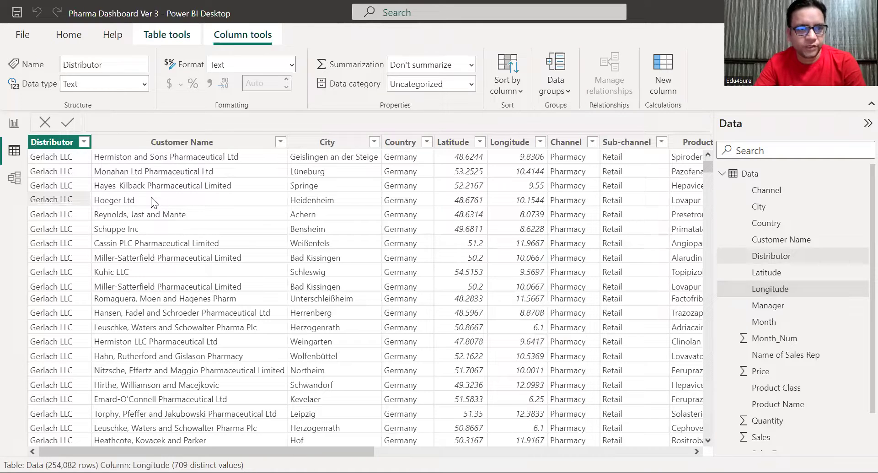
{"action": "left_click", "coordinate": [165, 161]}
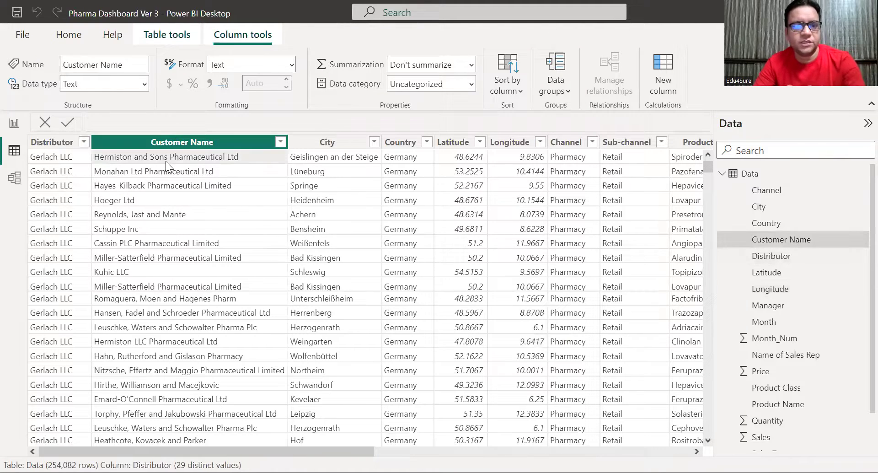
{"action": "left_click", "coordinate": [330, 165]}
{"action": "key", "text": "Right"}
{"action": "key", "text": "Right"}
{"action": "key", "text": "Right"}
{"action": "key", "text": "Right"}
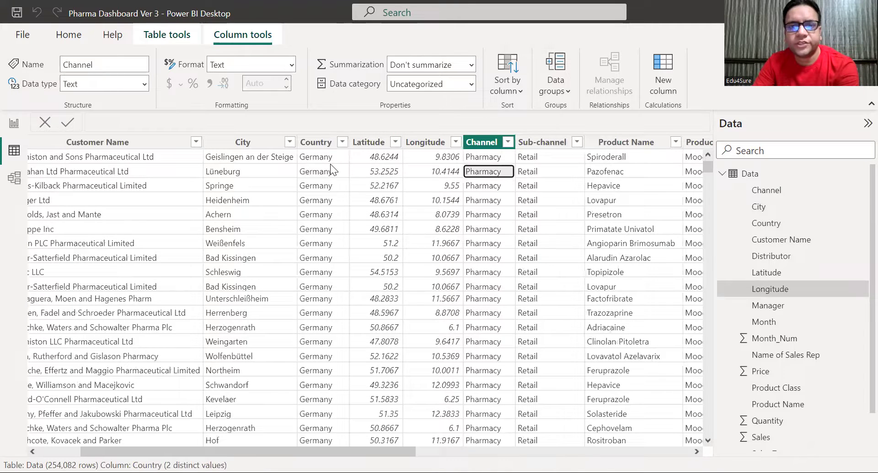
{"action": "key", "text": "Right"}
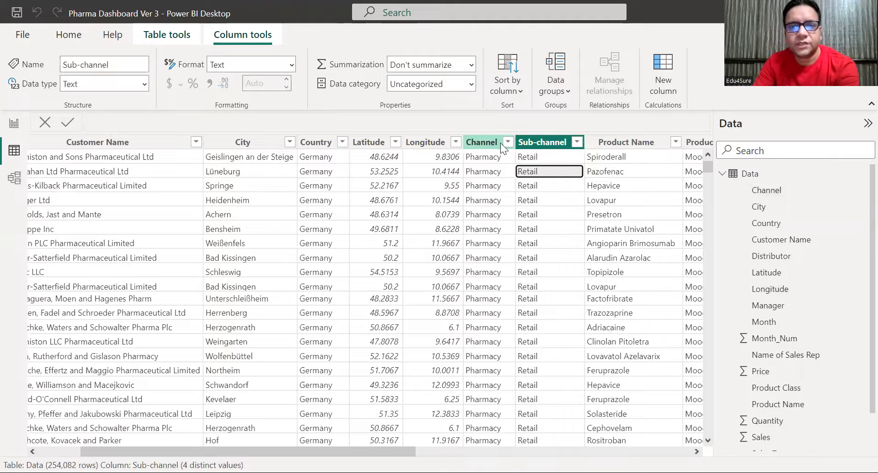
Check the Channel values (Hospital, Pharmacy), then scan Sub-channel through Sales Team columns.
{"action": "left_click", "coordinate": [507, 143]}
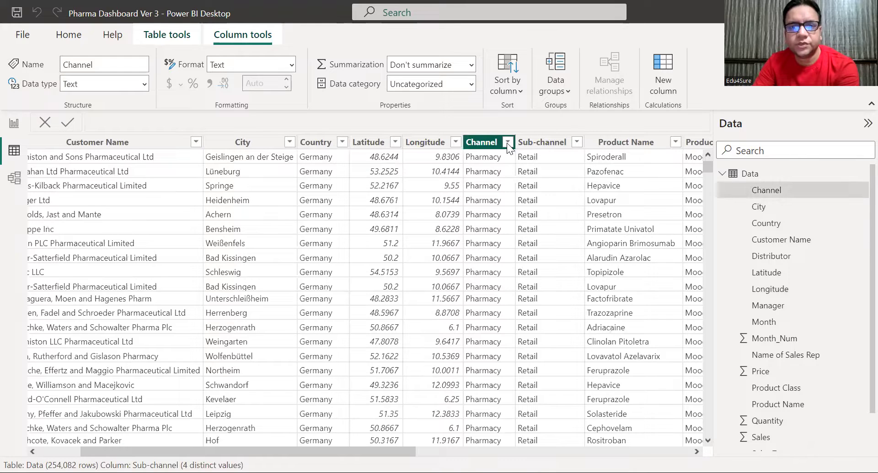
{"action": "left_click", "coordinate": [485, 189]}
{"action": "left_click", "coordinate": [485, 185]}
{"action": "left_click", "coordinate": [538, 185]}
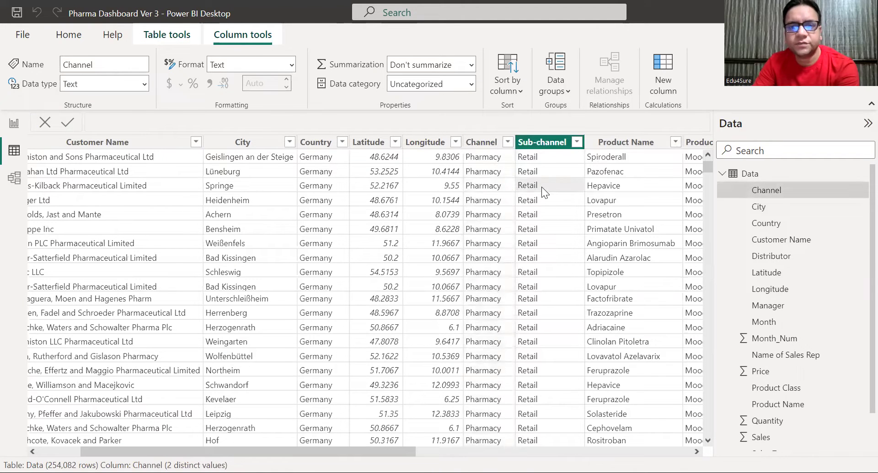
{"action": "key", "text": "Right"}
{"action": "key", "text": "Right"}
{"action": "key", "text": "Right"}
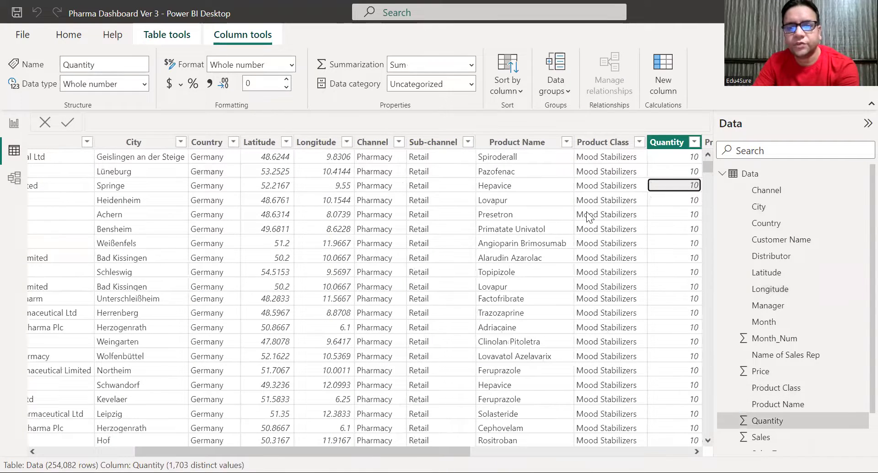
{"action": "key", "text": "Right"}
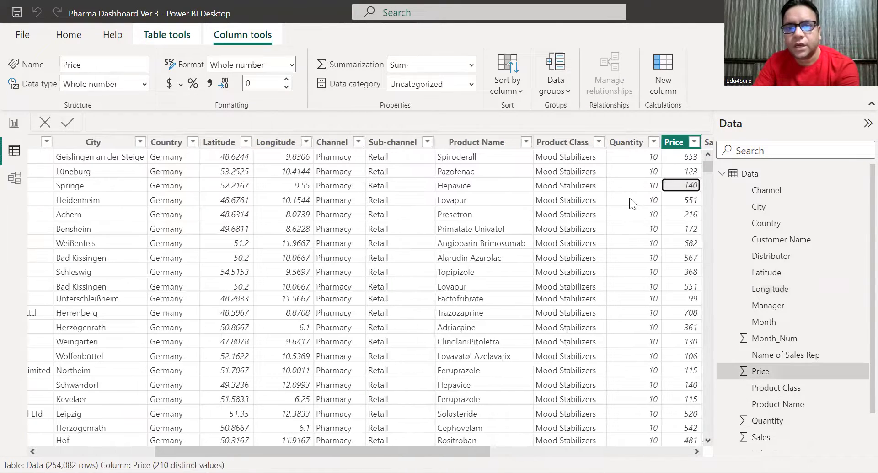
{"action": "key", "text": "Right"}
{"action": "key", "text": "Right"}
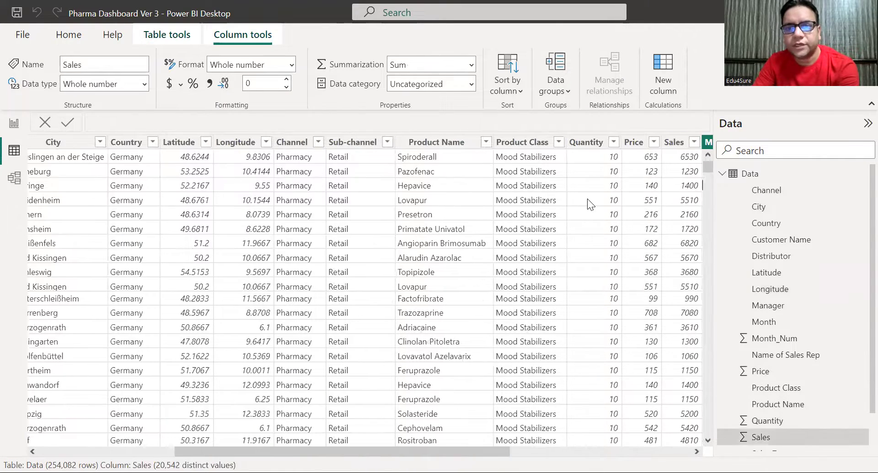
{"action": "key", "text": "Right"}
{"action": "key", "text": "Right"}
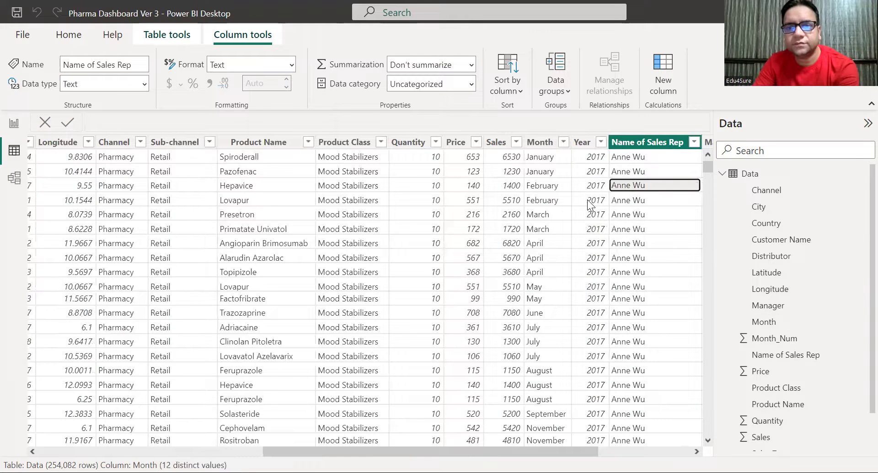
{"action": "key", "text": "Right"}
{"action": "key", "text": "Right"}
{"action": "key", "text": "Right"}
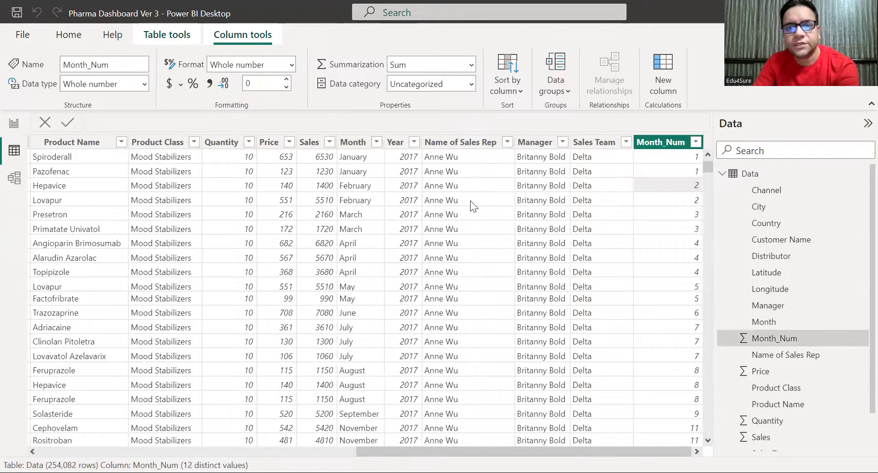
Review the Name of Sales Rep, Manager and Month_Num columns, then go back to Report view.
{"action": "left_click", "coordinate": [470, 200]}
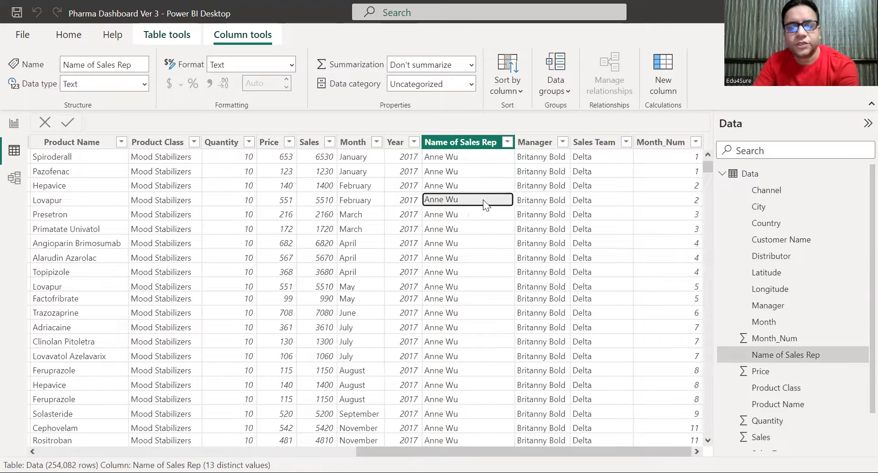
{"action": "left_click", "coordinate": [542, 185]}
{"action": "key", "text": "Right"}
{"action": "key", "text": "Right"}
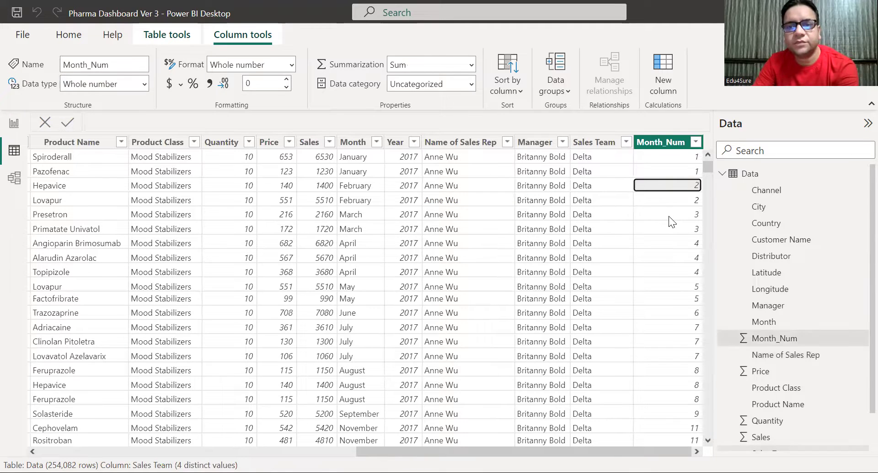
{"action": "key", "text": "Right"}
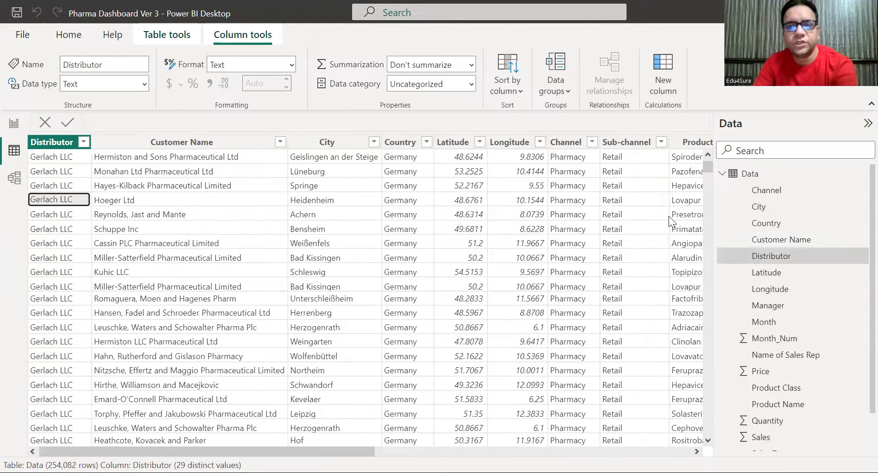
{"action": "key", "text": "Right"}
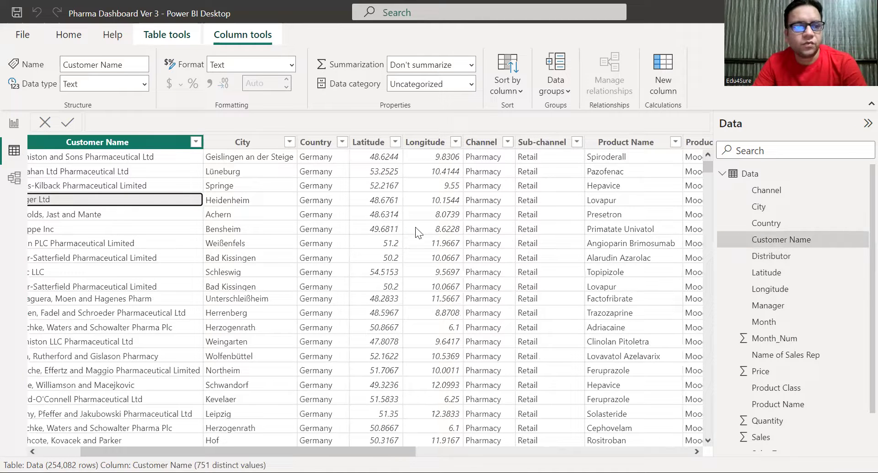
{"action": "left_click", "coordinate": [14, 123]}
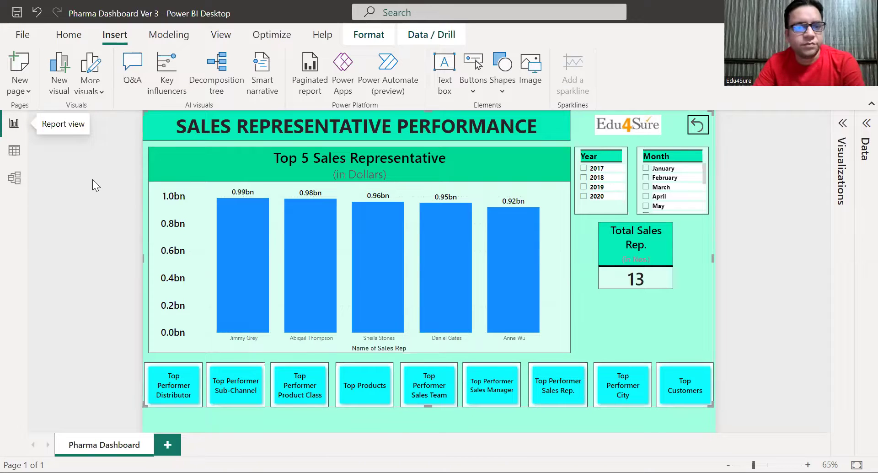
Follow the Top Performer Distributor button to the Distributor Performance page.
{"action": "left_click", "coordinate": [187, 388]}
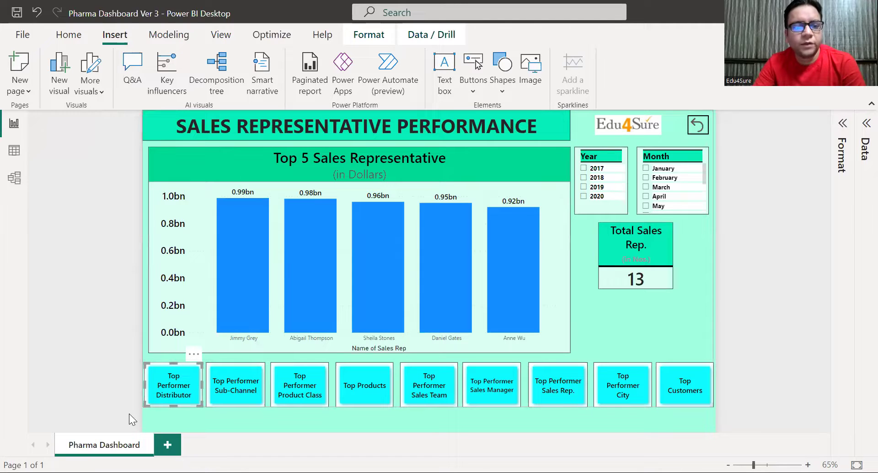
{"action": "left_click", "coordinate": [178, 397], "text": "ctrl"}
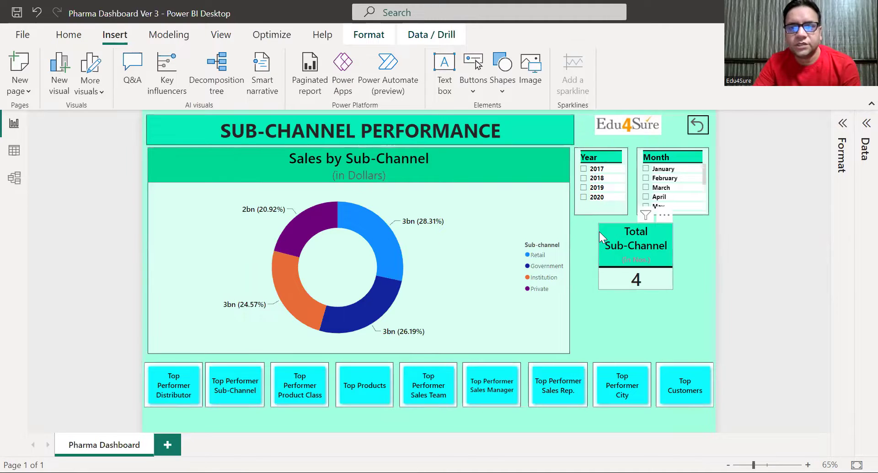
{"action": "left_click", "coordinate": [612, 159]}
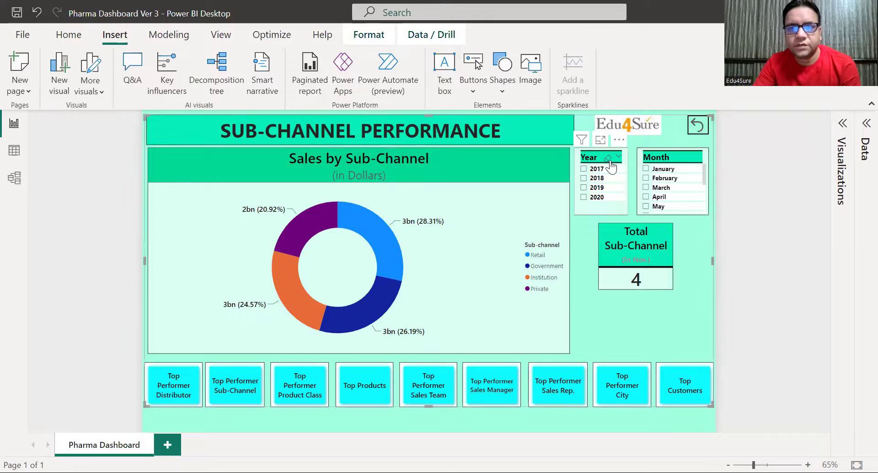
{"action": "left_click", "coordinate": [610, 164]}
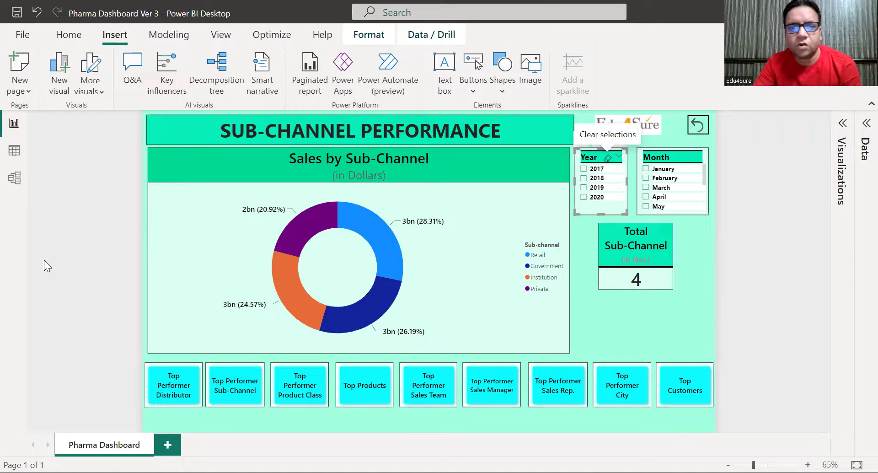
{"action": "left_click", "coordinate": [588, 170]}
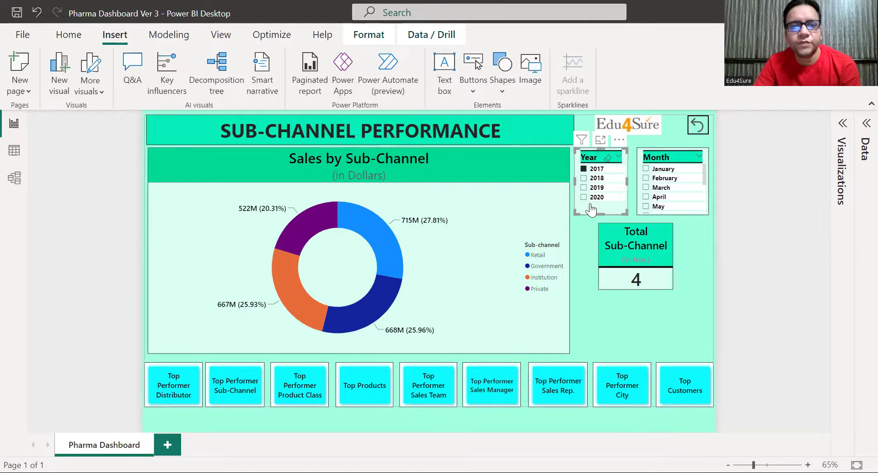
{"action": "left_click", "coordinate": [587, 178]}
{"action": "left_click", "coordinate": [609, 157]}
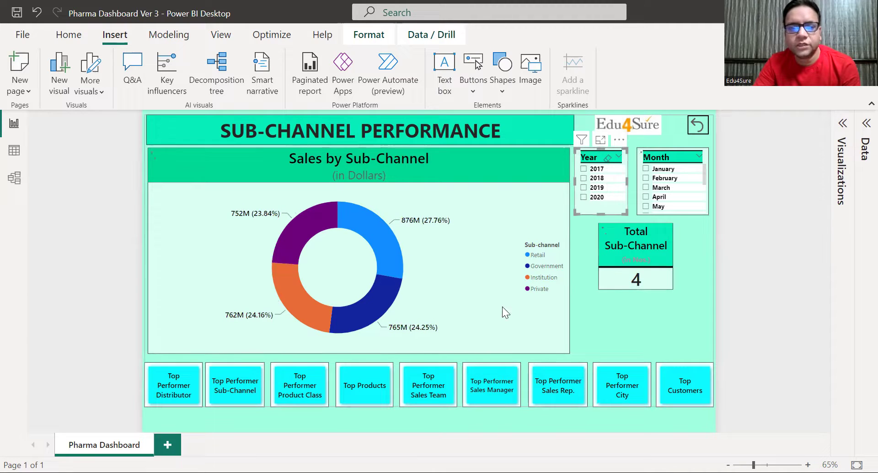
{"action": "left_click", "coordinate": [366, 392]}
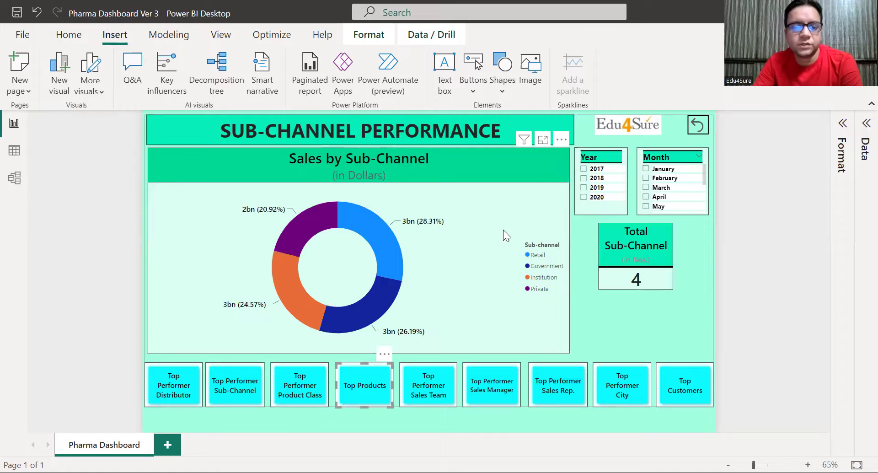
Use the Top Performer Sales Team and Sales Rep. buttons to move between those pages.
{"action": "left_click", "coordinate": [437, 393], "text": "ctrl"}
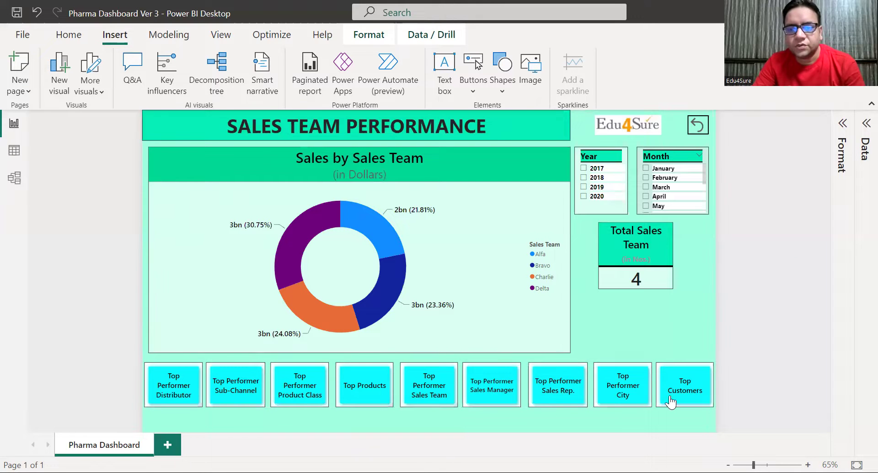
{"action": "left_click", "coordinate": [561, 396], "text": "ctrl"}
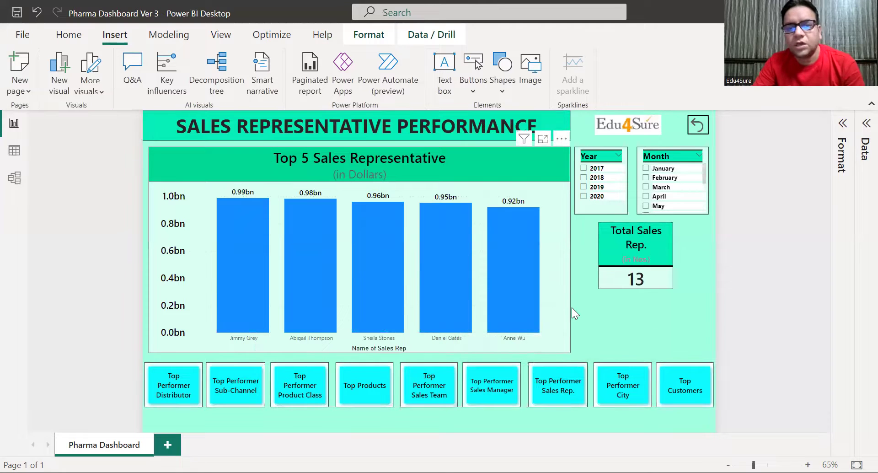
{"action": "mouse_move", "coordinate": [511, 314]}
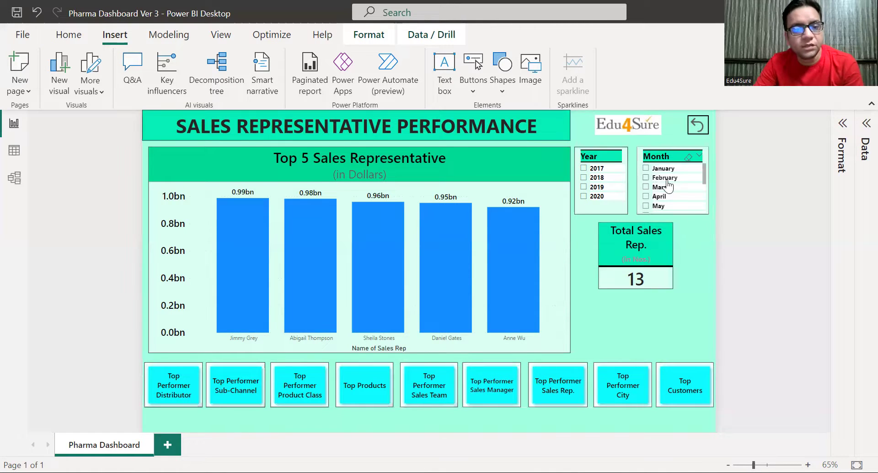
{"action": "left_click", "coordinate": [628, 396]}
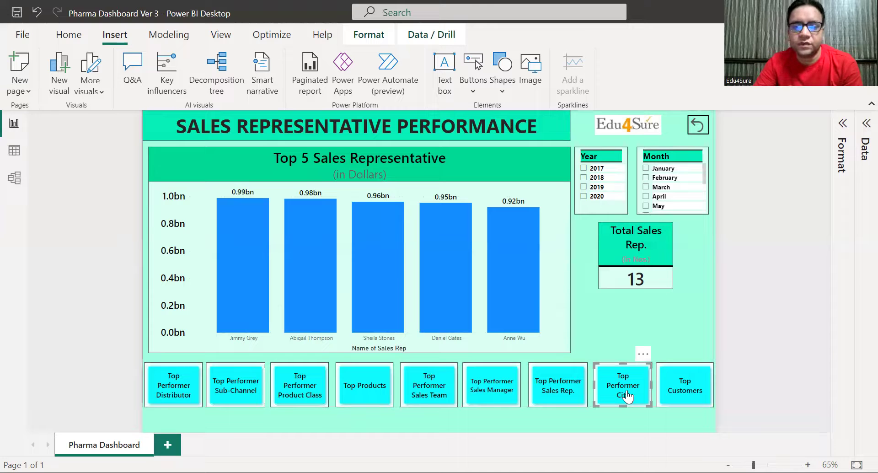
Follow the Top Performer City and Top Customers buttons, then pick another navigation button.
{"action": "left_click", "coordinate": [627, 396], "text": "ctrl"}
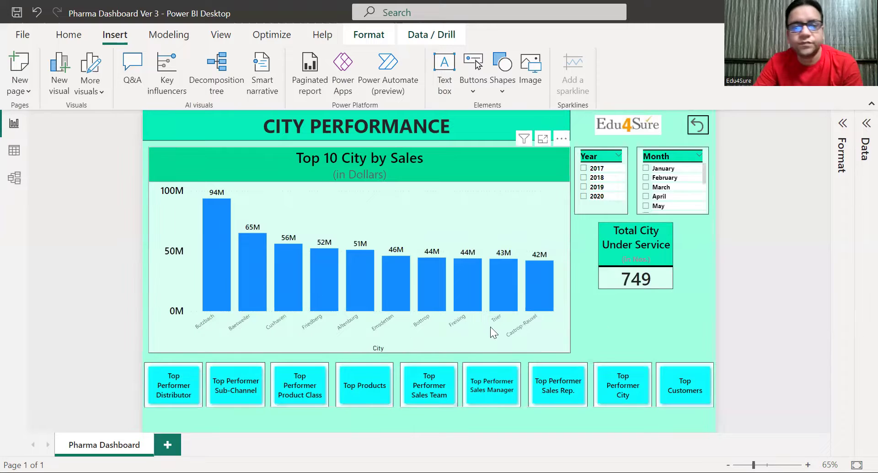
{"action": "left_click", "coordinate": [685, 388], "text": "ctrl"}
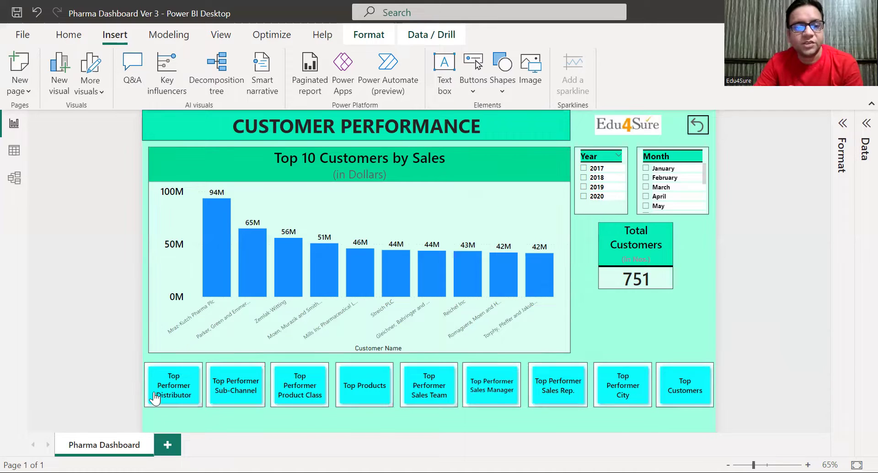
{"action": "left_click", "coordinate": [224, 389]}
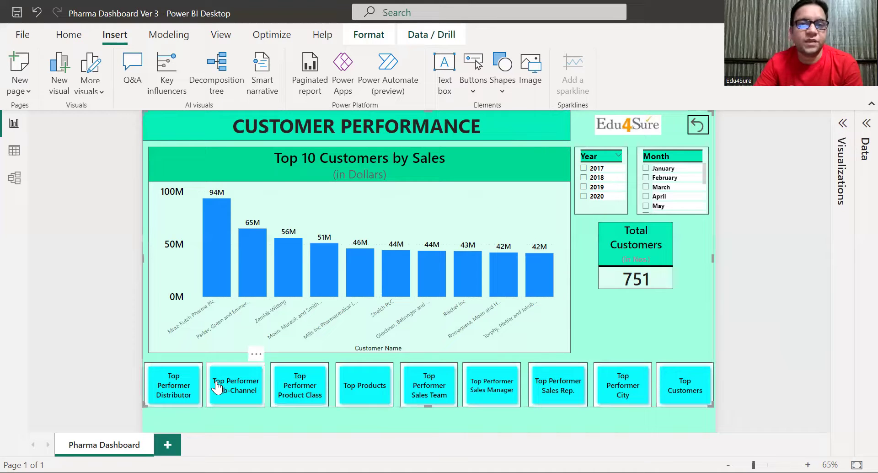